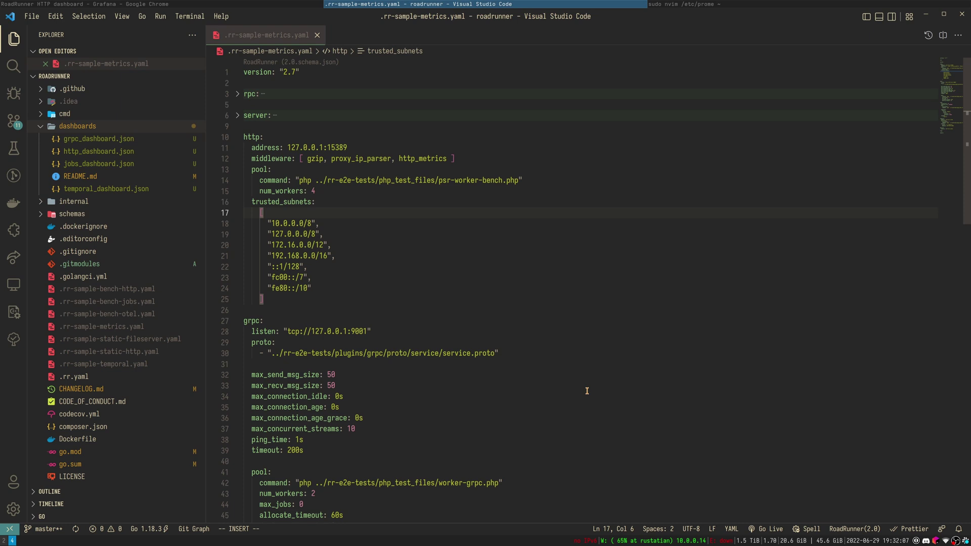
Step: Highlight the top-level metrics key and its server address 127.0.0.1:2112 in .rr-sample-metrics.yaml
scroll(587, 391, down, 10)
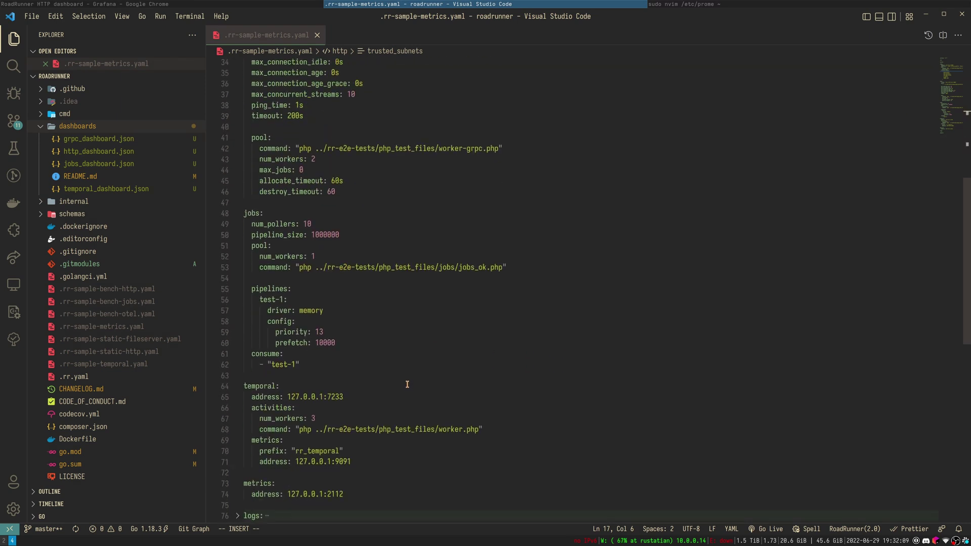
scroll(407, 384, down, 3)
click(246, 382)
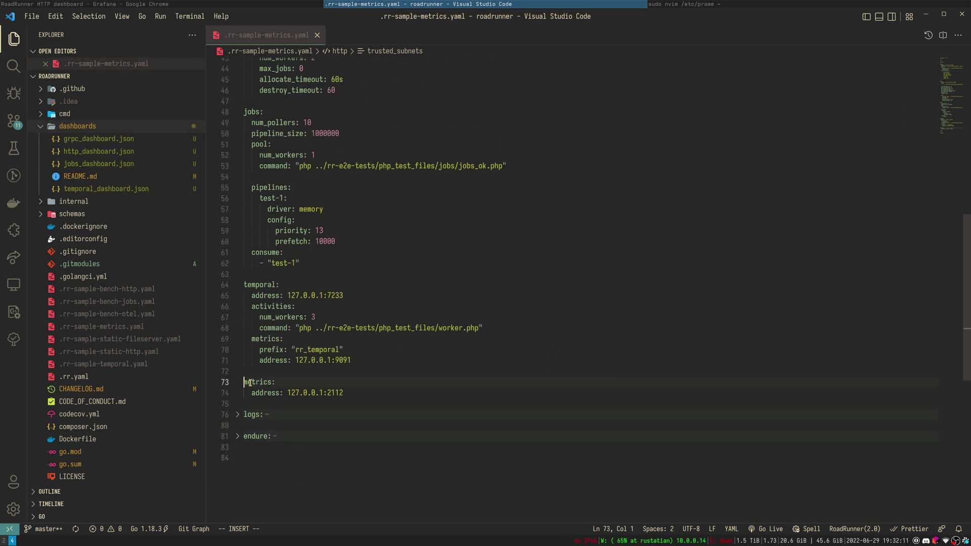
key(End)
key(shift+Home)
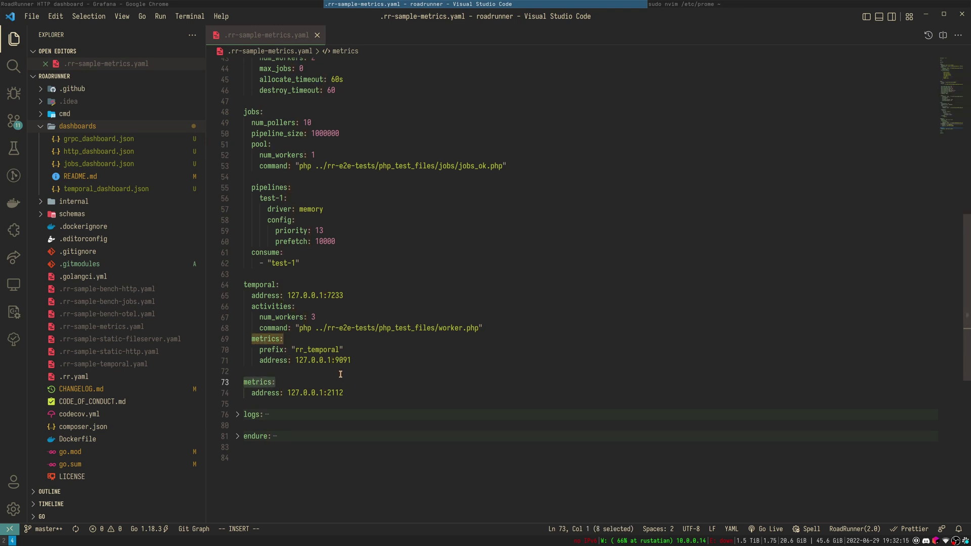
drag(252, 394, 347, 392)
click(373, 382)
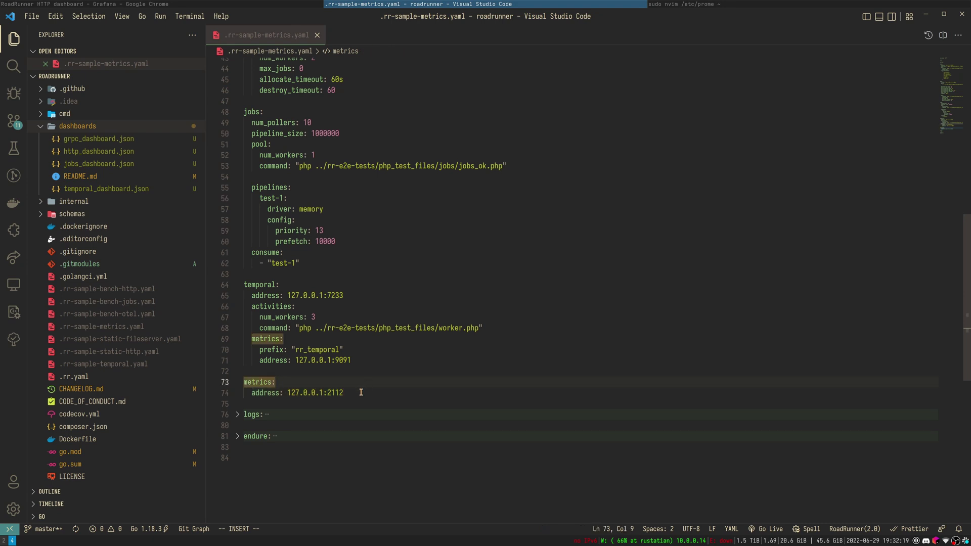
key(Down)
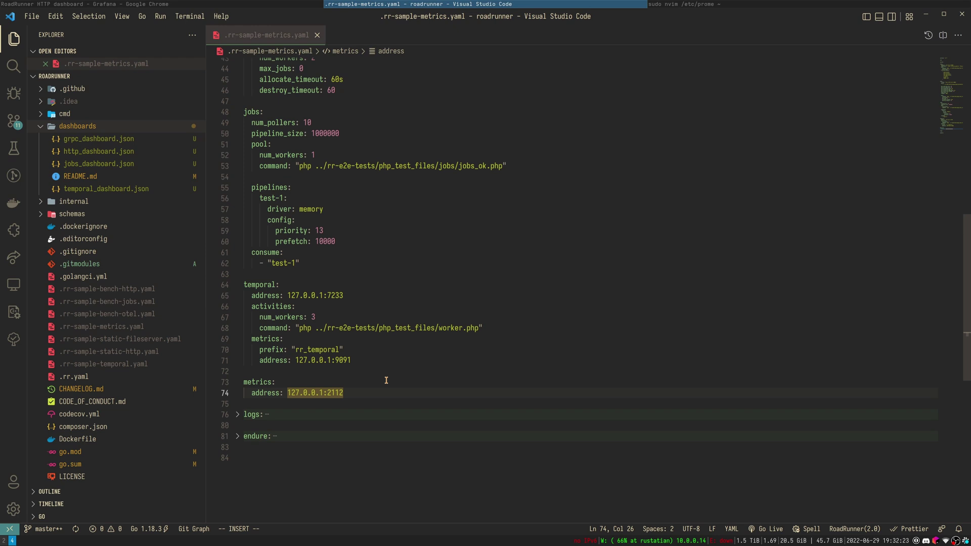
Step: Review the http (http_metrics middleware), grpc, jobs and temporal sections, marking temporal's metrics block
scroll(381, 355, up, 14)
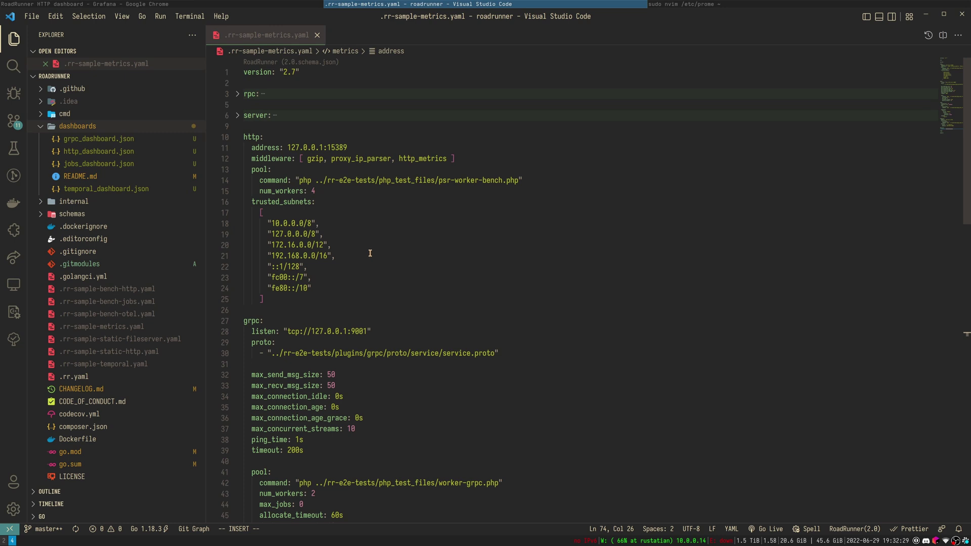
click(253, 137)
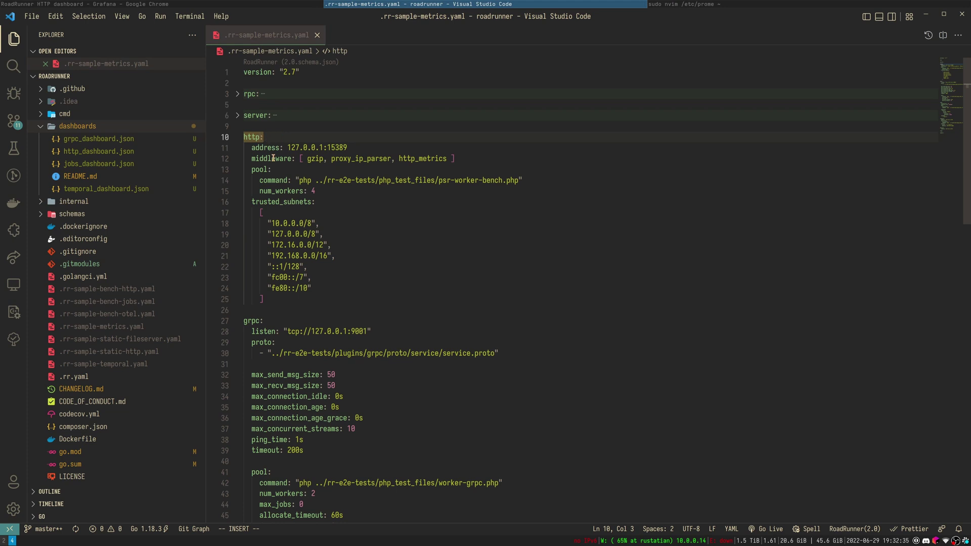
click(272, 159)
drag(398, 159, 448, 159)
scroll(454, 217, down, 6)
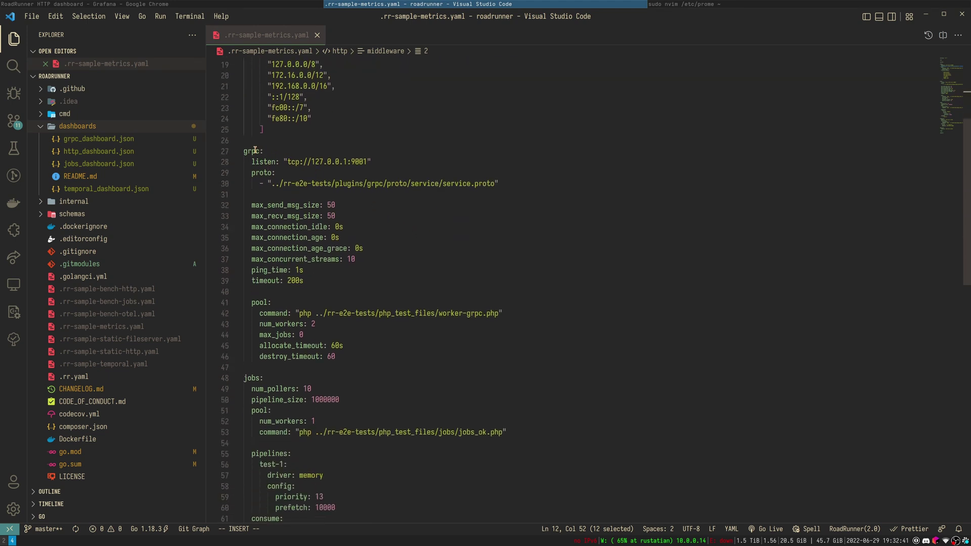
click(256, 151)
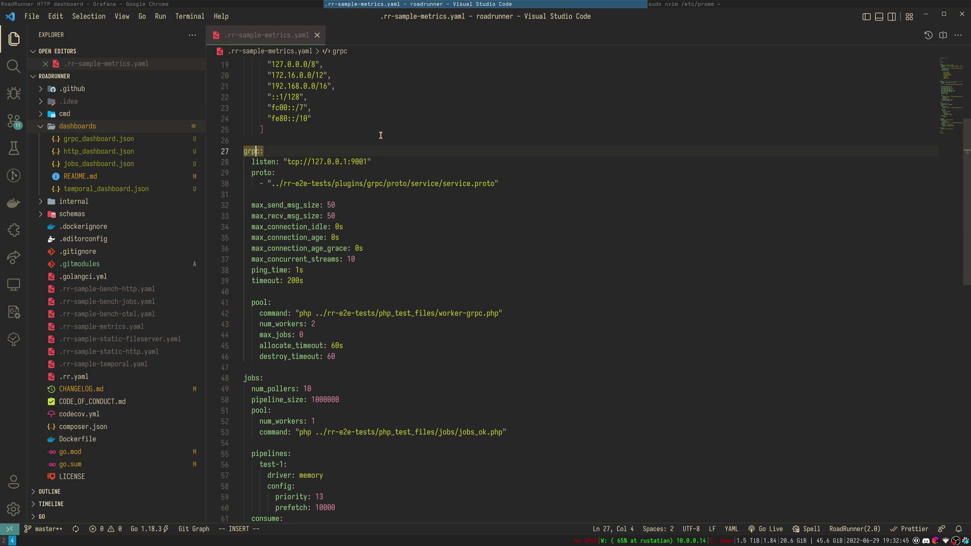
scroll(381, 135, down, 5)
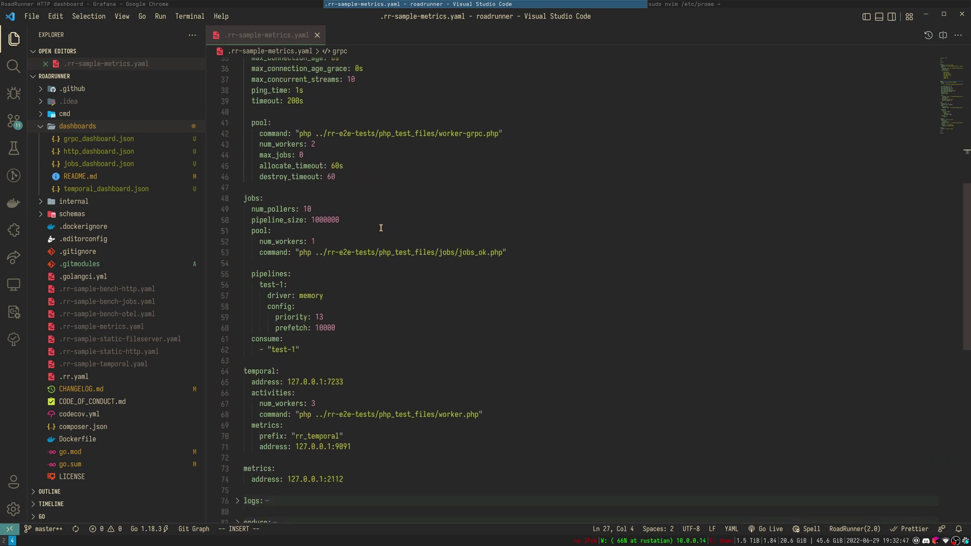
click(255, 198)
scroll(384, 289, down, 4)
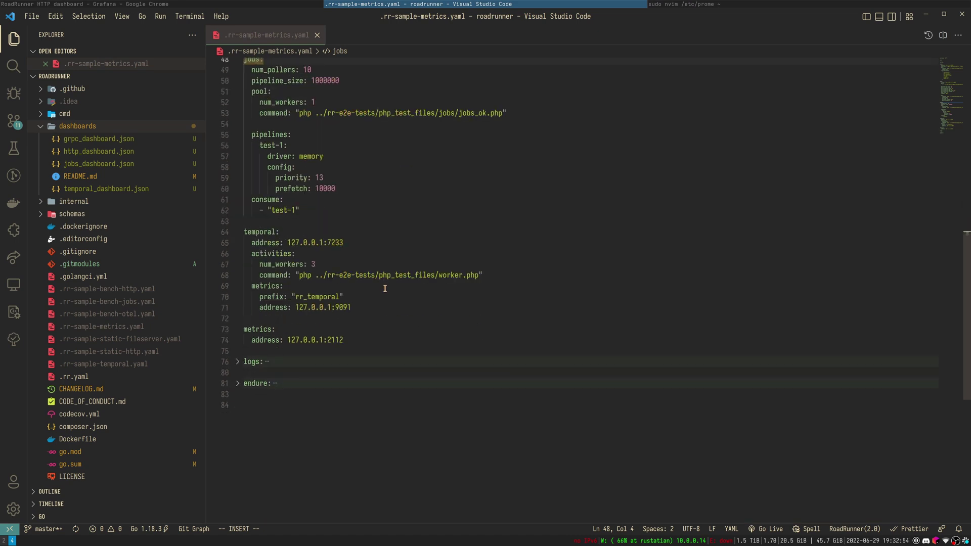
click(267, 232)
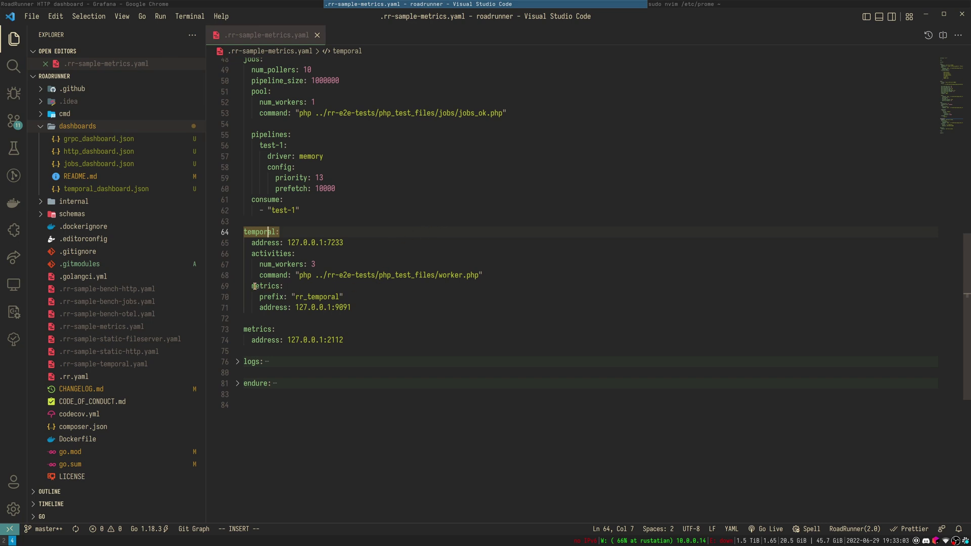
drag(253, 286, 296, 307)
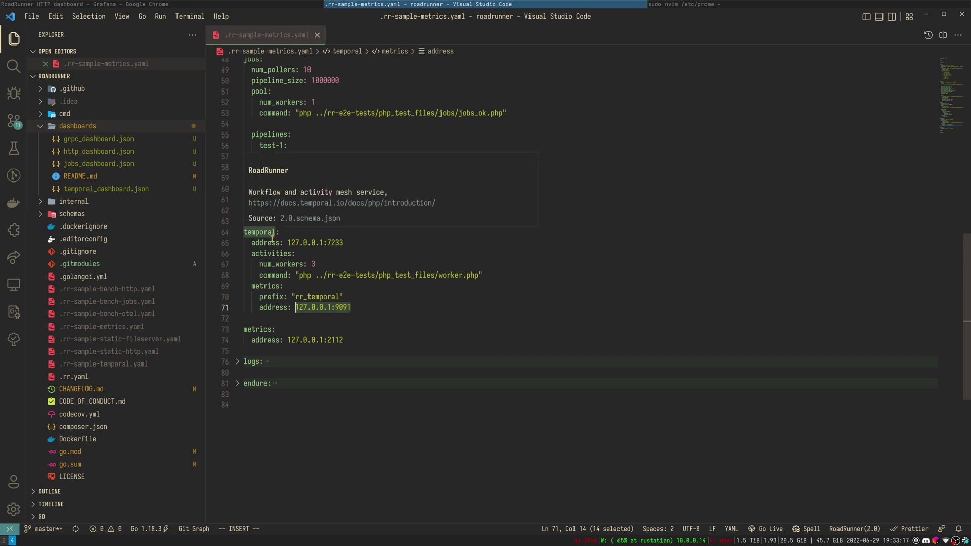
Step: Compare the Temporal metrics address 127.0.0.1:9091 with the global metrics address 127.0.0.1:2112
click(348, 344)
key(shift+Home)
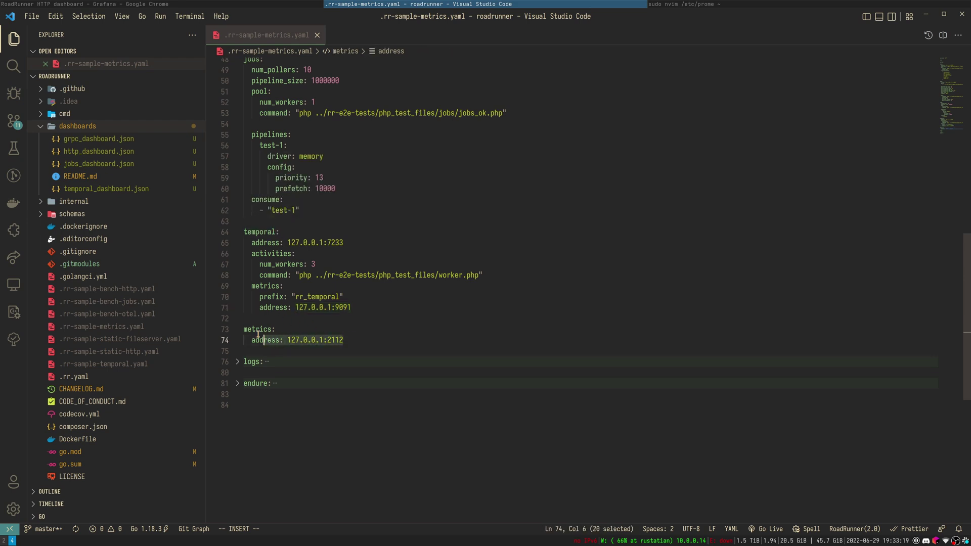
key(shift+Up)
key(shift+Home)
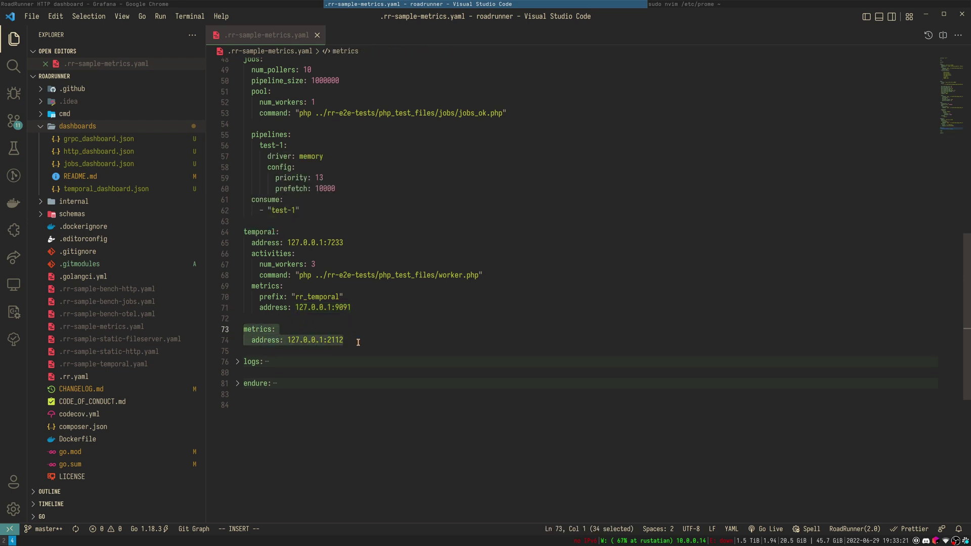
click(358, 342)
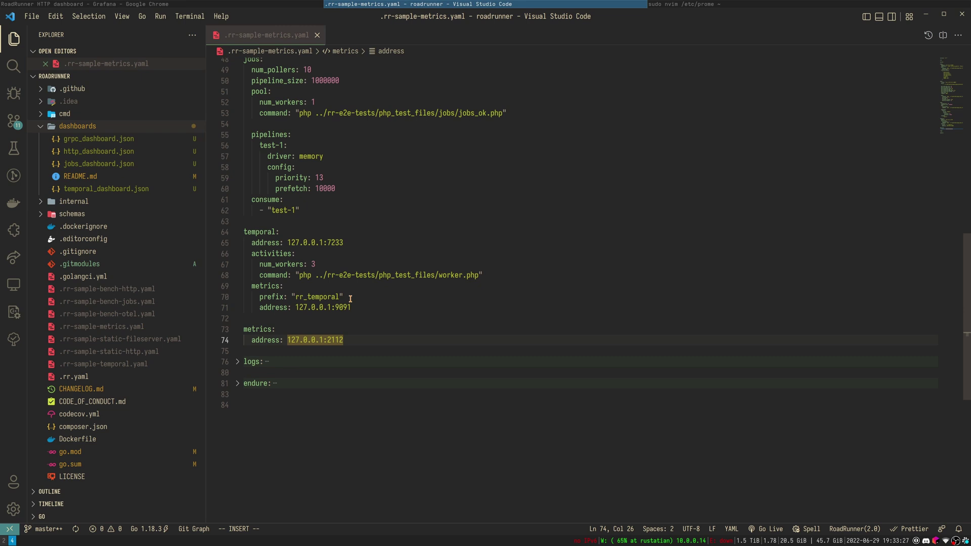
drag(353, 307, 295, 307)
drag(288, 340, 344, 340)
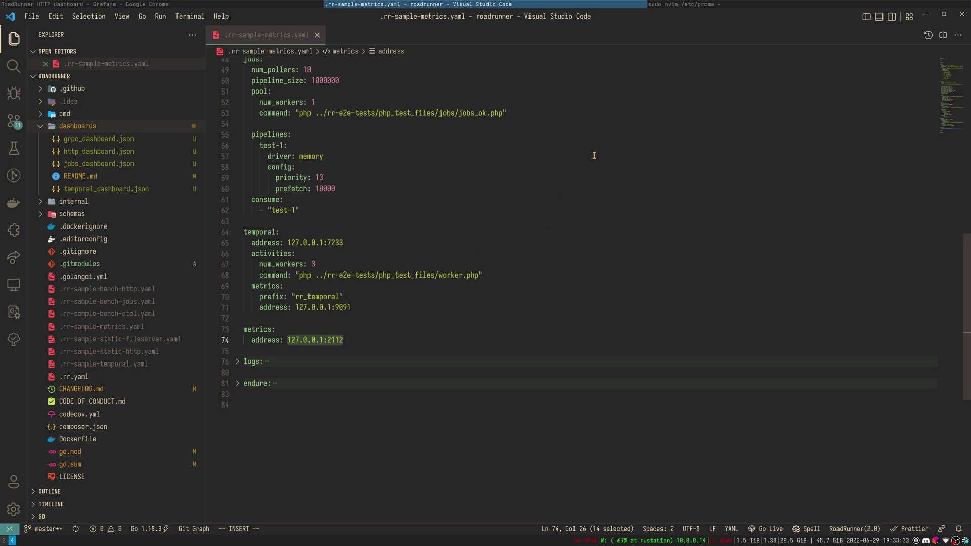
Step: Highlight the targets key and localhost:2112 scrape target in prometheus.yml, then show Grafana
click(703, 4)
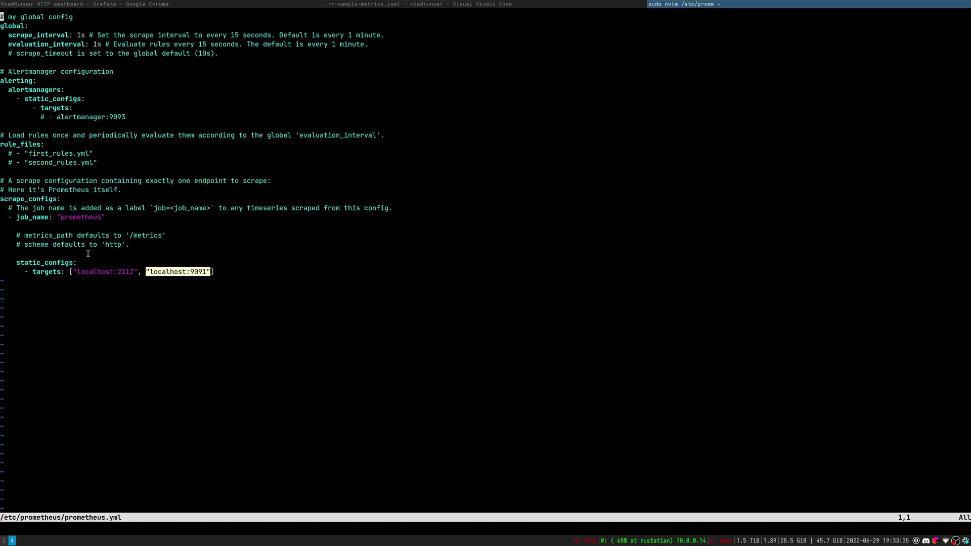
drag(34, 272, 64, 272)
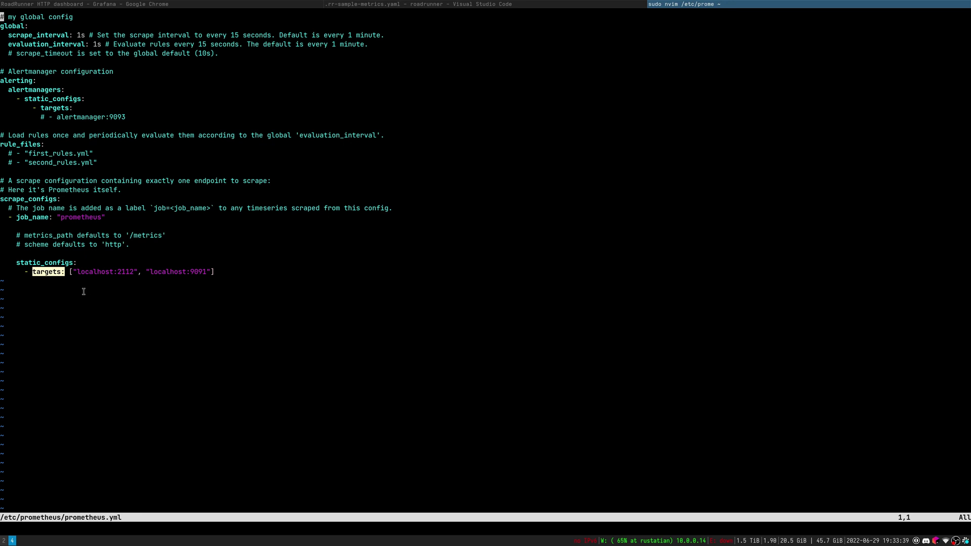
drag(74, 272, 209, 272)
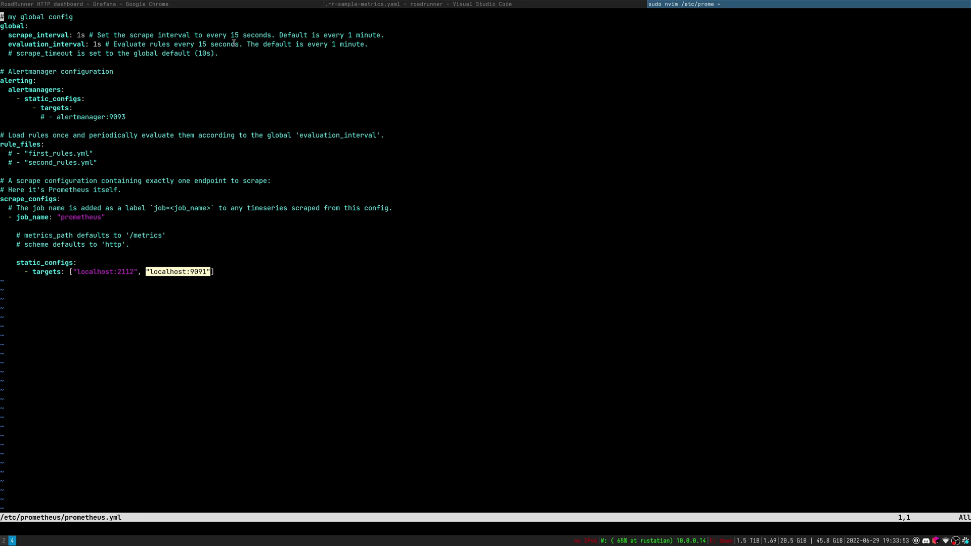
click(237, 5)
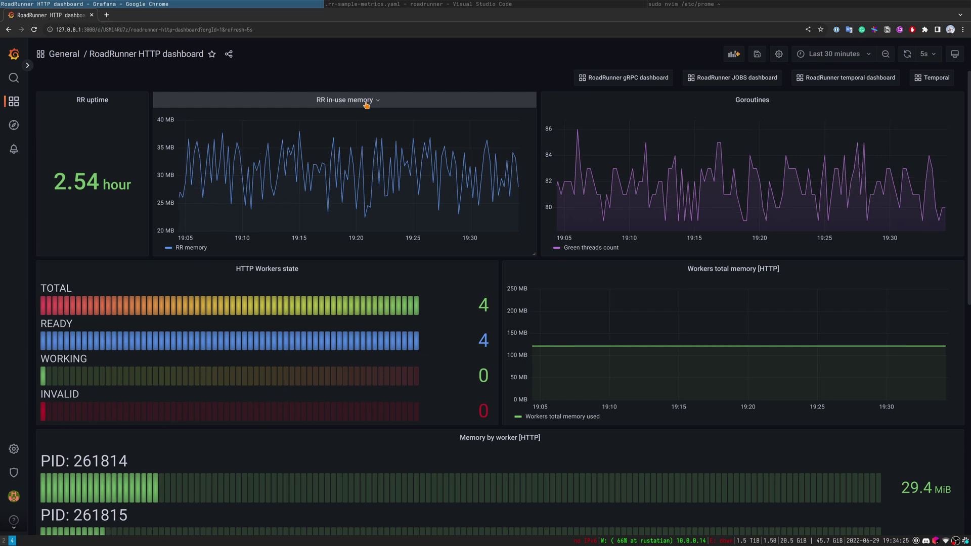
Step: Scroll the RoadRunner HTTP dashboard to per-worker memory and select the first worker's PID 261814
scroll(500, 167, down, 3)
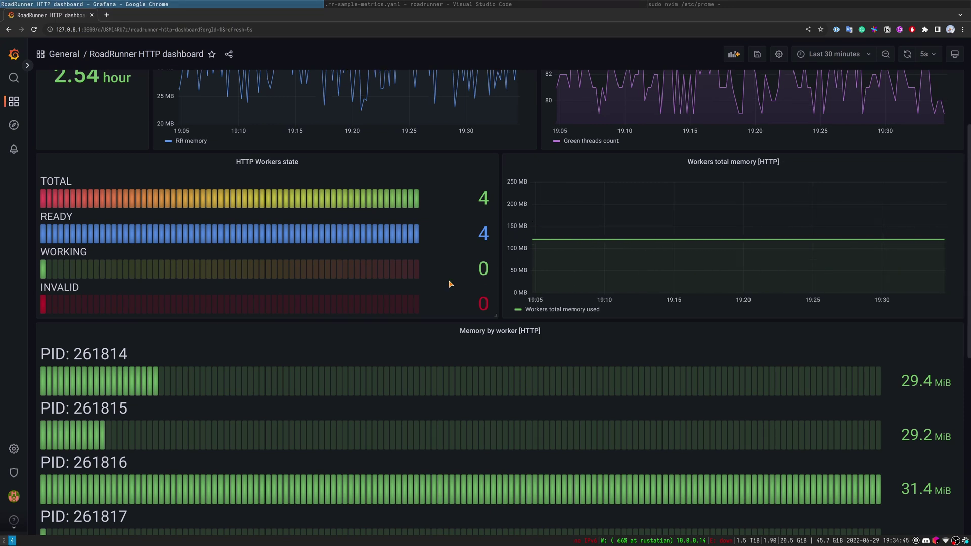
scroll(429, 283, down, 3)
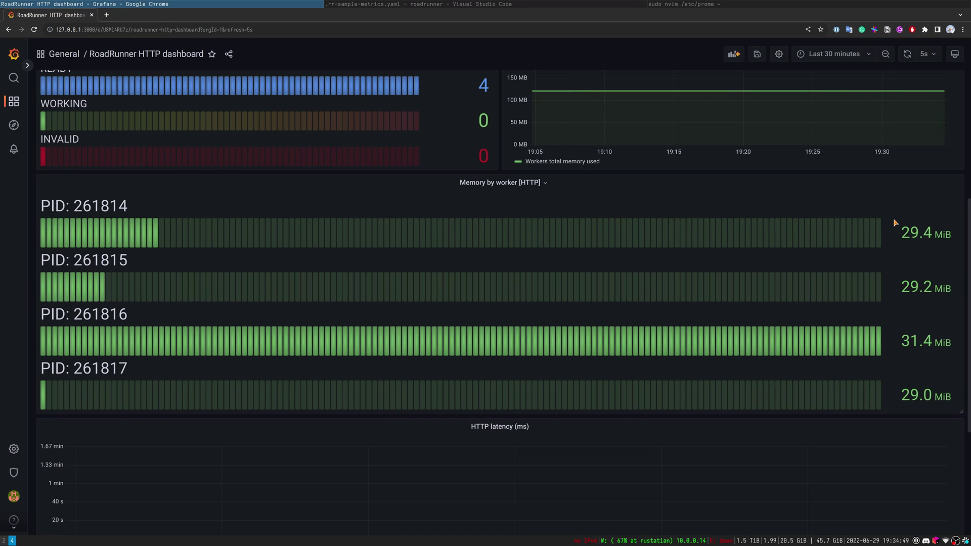
drag(134, 212, 40, 211)
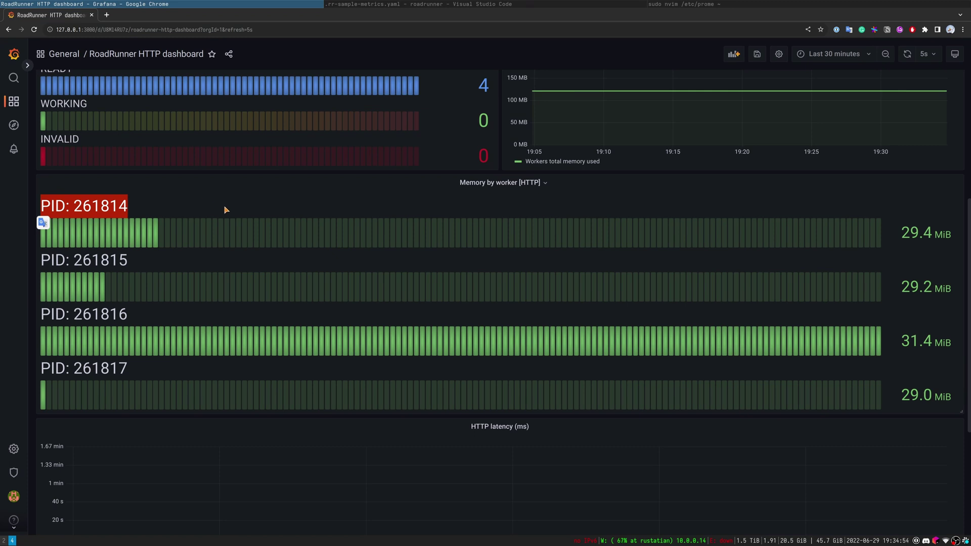
Step: Scroll down to the HTTP latency, requests queue size and RPM panels
scroll(225, 210, down, 3)
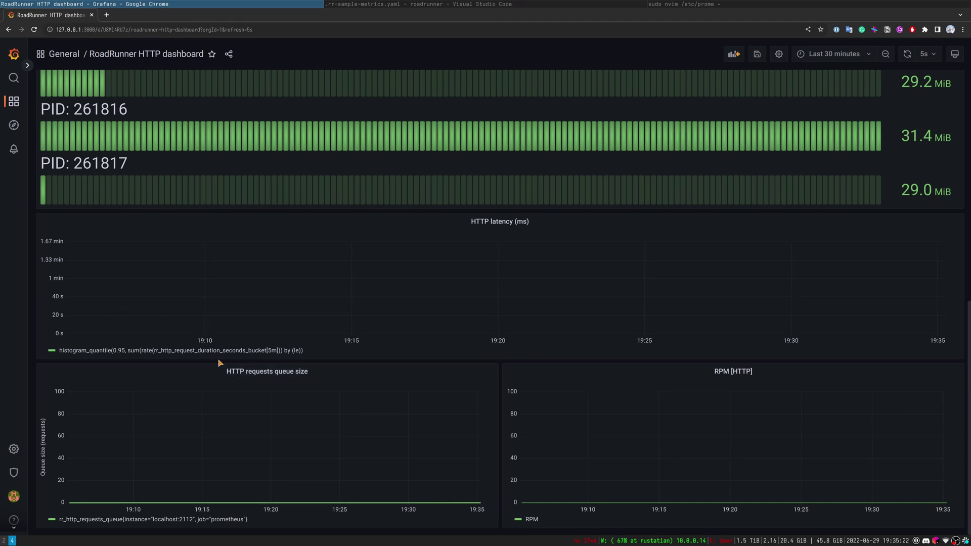
Step: Open the RoadRunner gRPC dashboard from Dashboards Browse and scroll through its empty latency, queue and RPM panels
mouse_move(15, 103)
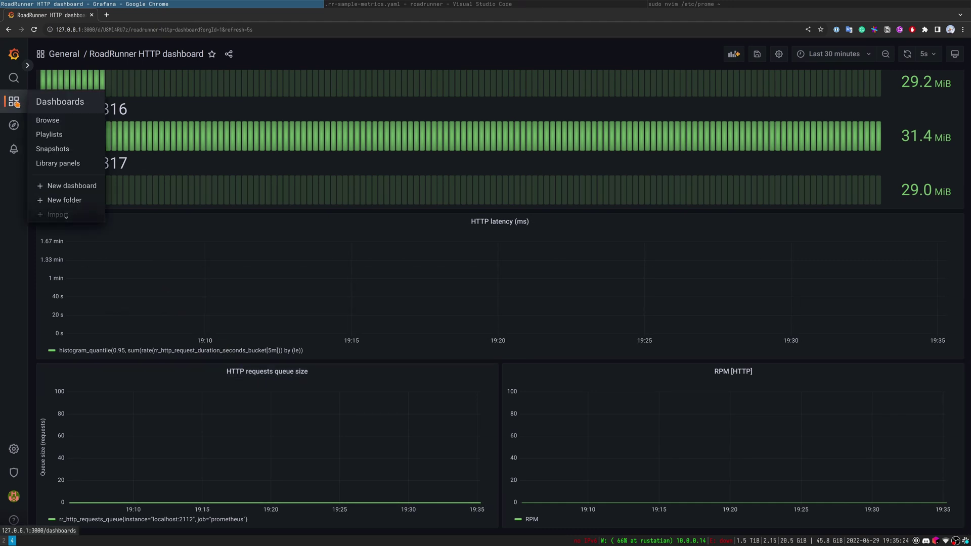
click(60, 101)
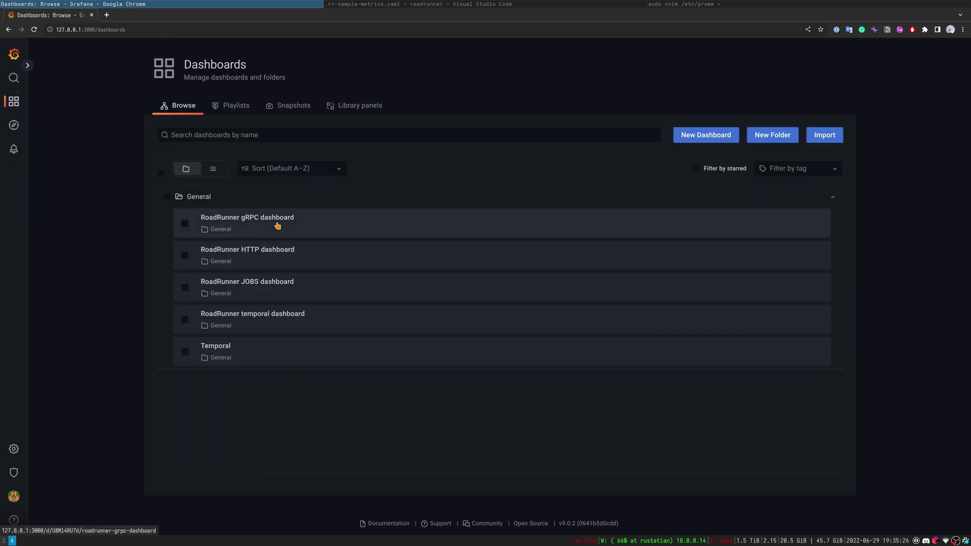
click(277, 225)
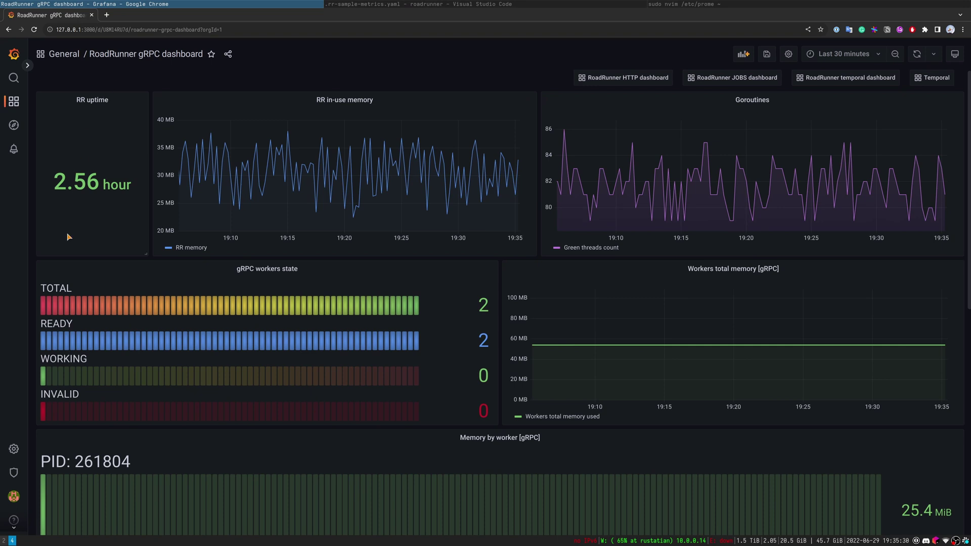
scroll(710, 417, down, 5)
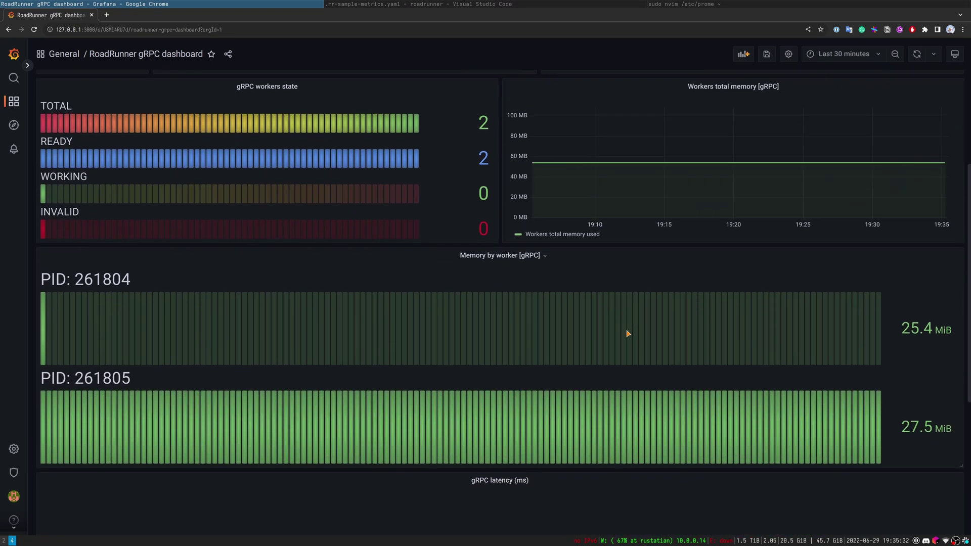
scroll(628, 334, down, 7)
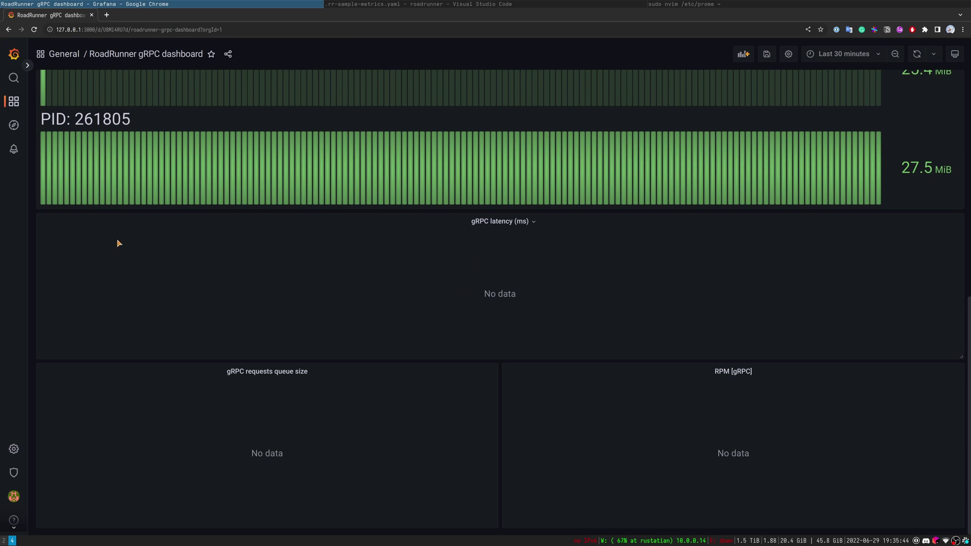
Step: Open the RoadRunner JOBS dashboard from the dashboards list and scroll to the JOBS Ok and errors rate panels
mouse_move(9, 105)
click(44, 105)
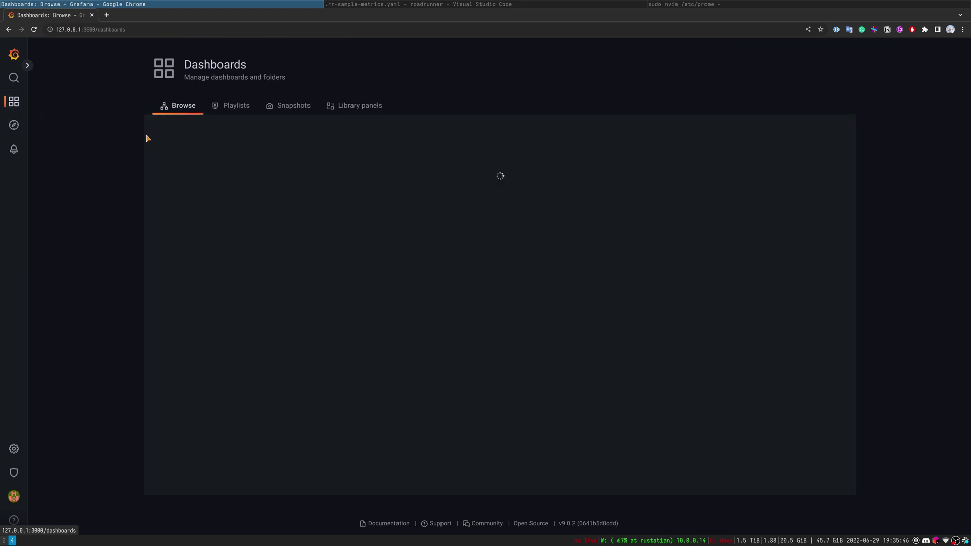
click(251, 290)
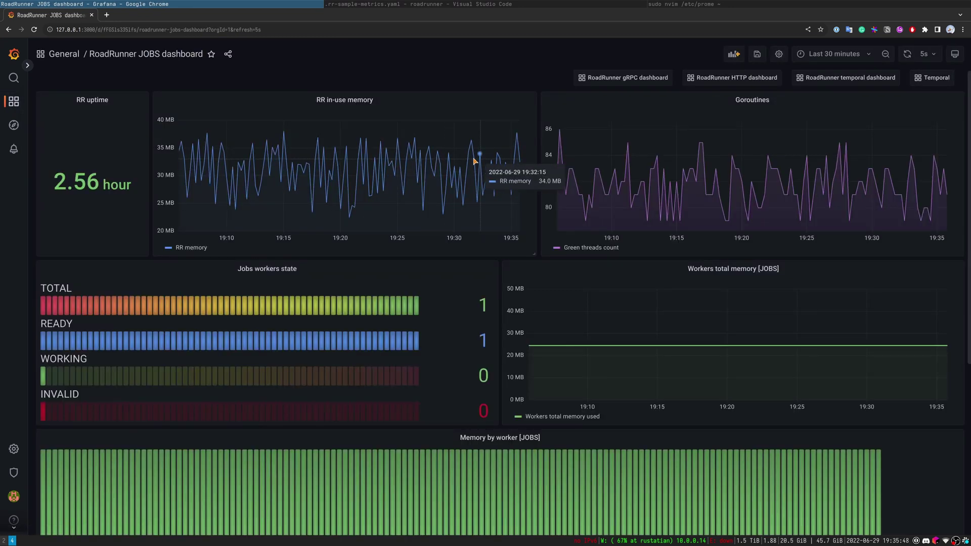
scroll(466, 71, down, 1)
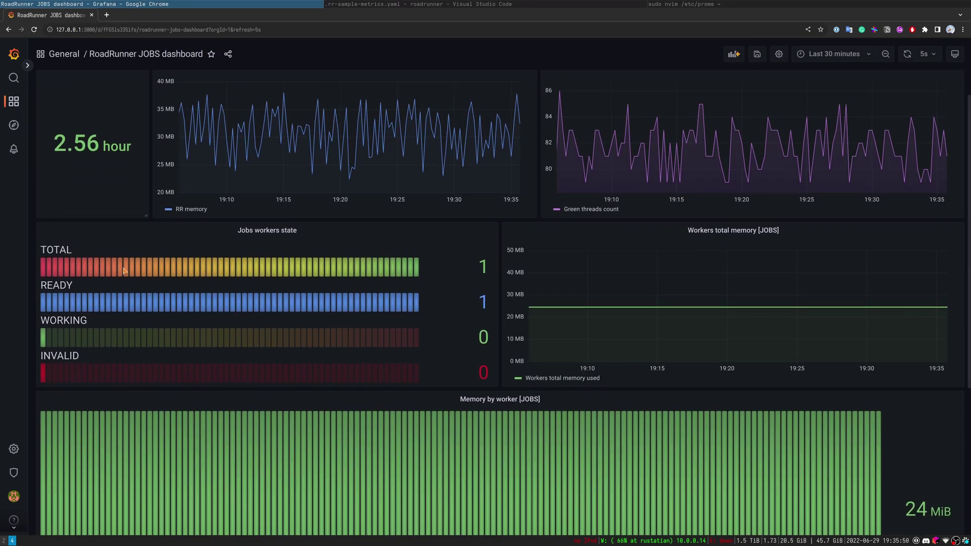
scroll(414, 343, down, 3)
scroll(414, 343, down, 4)
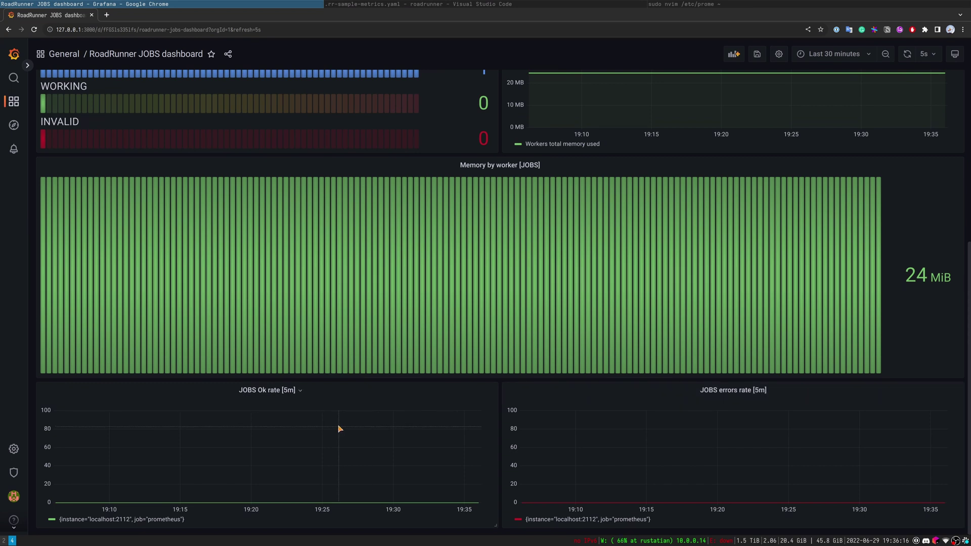
click(300, 391)
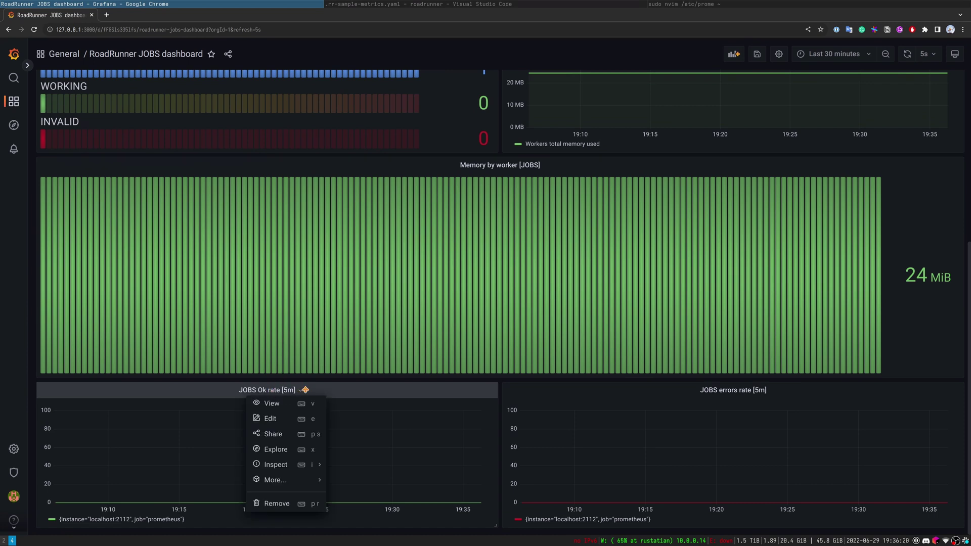
mouse_move(290, 471)
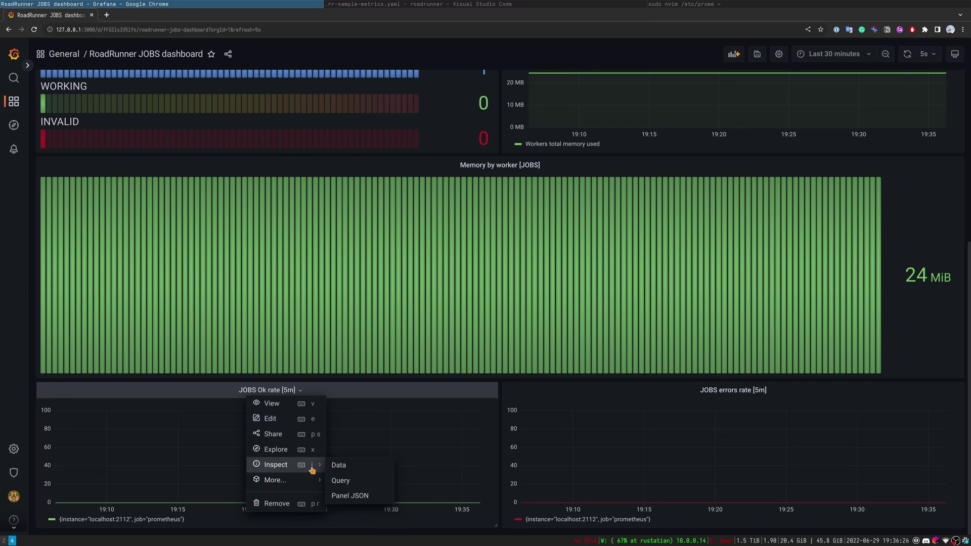
click(372, 496)
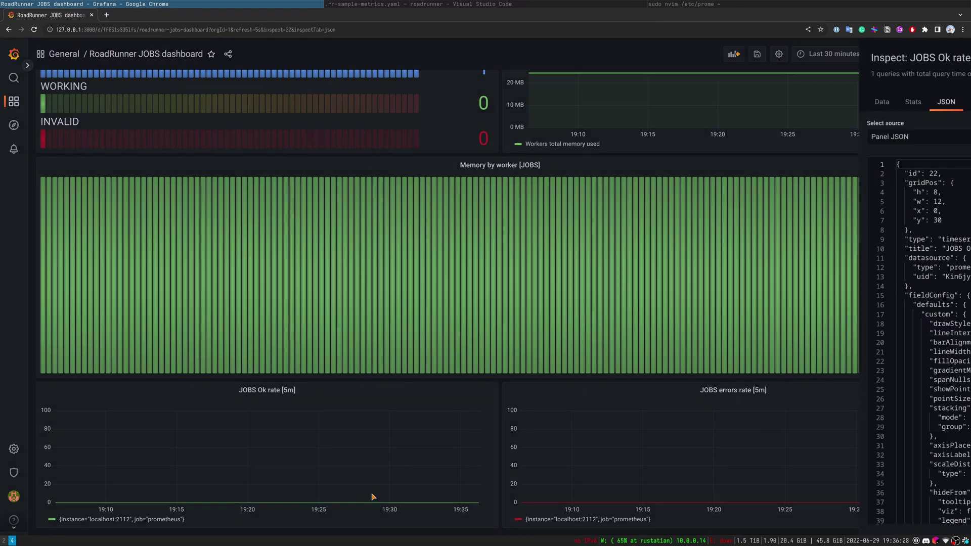
scroll(625, 272, down, 15)
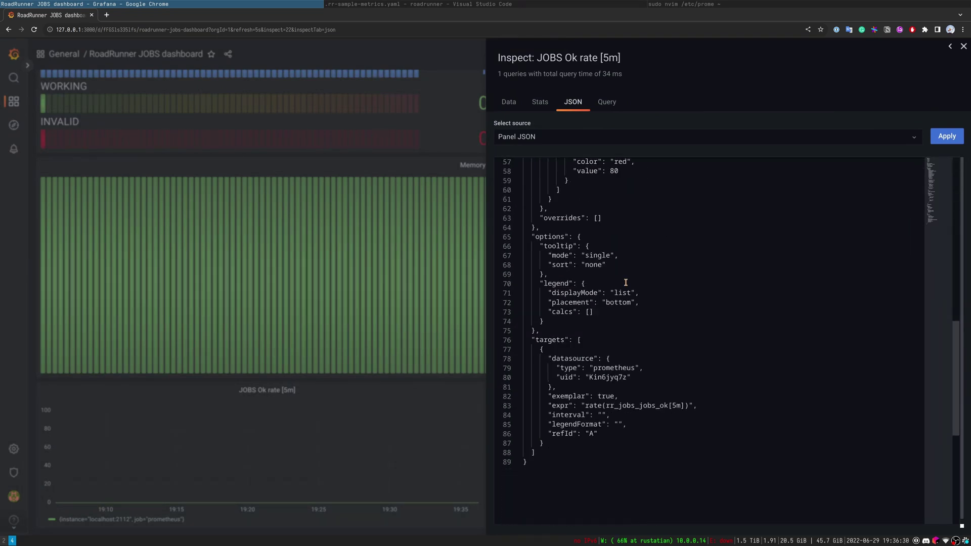
scroll(624, 323, up, 1)
click(531, 386)
key(ctrl+a)
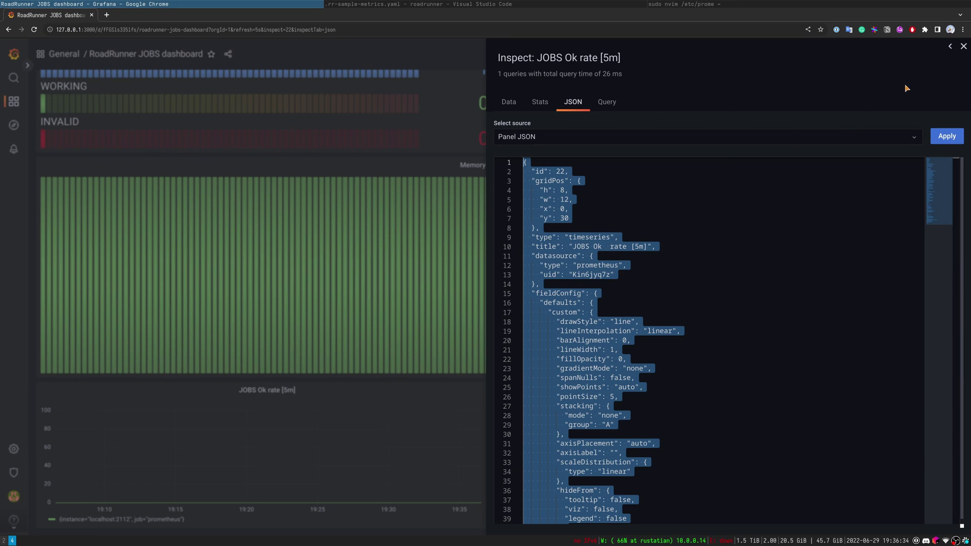
click(964, 46)
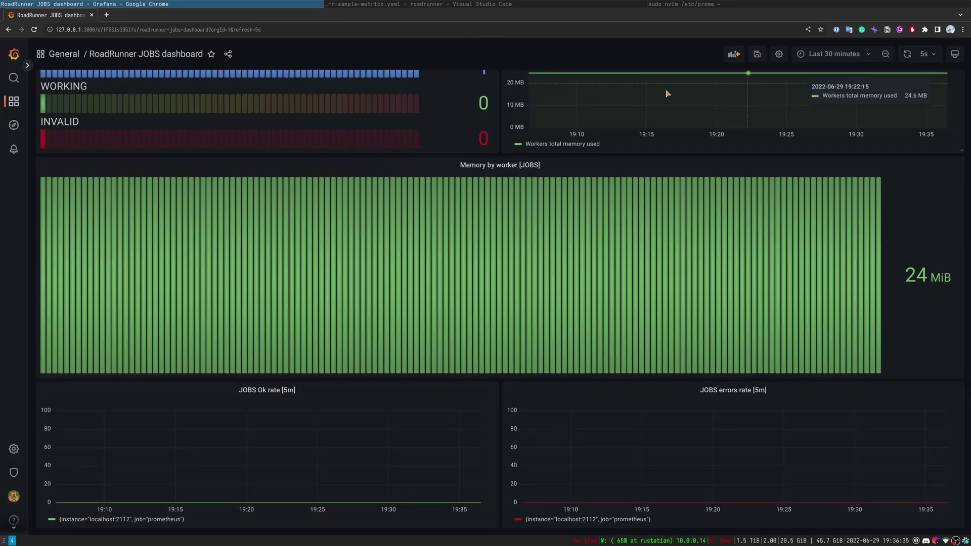
Step: Open the Temporal dashboard from the dashboards list and scroll to the collapsed stats rows at the bottom
click(13, 101)
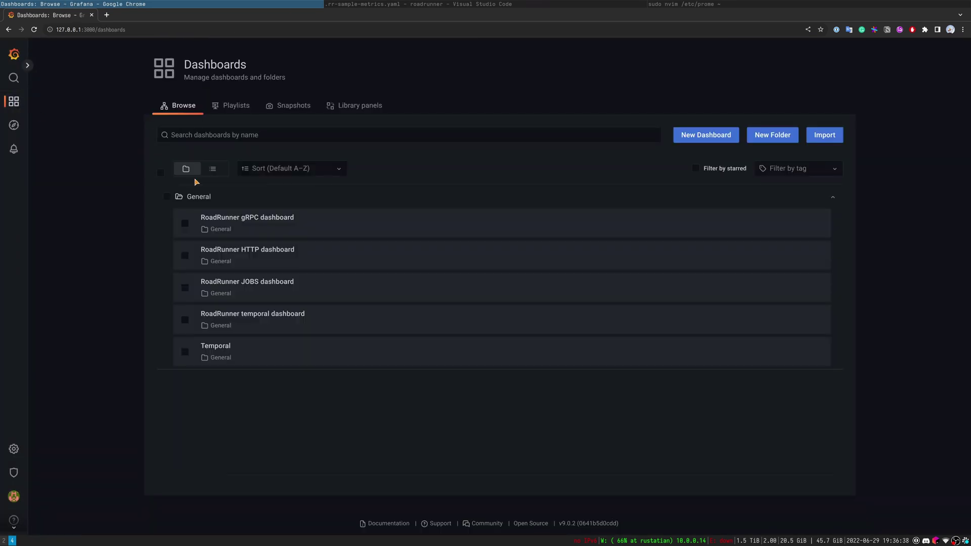
click(266, 343)
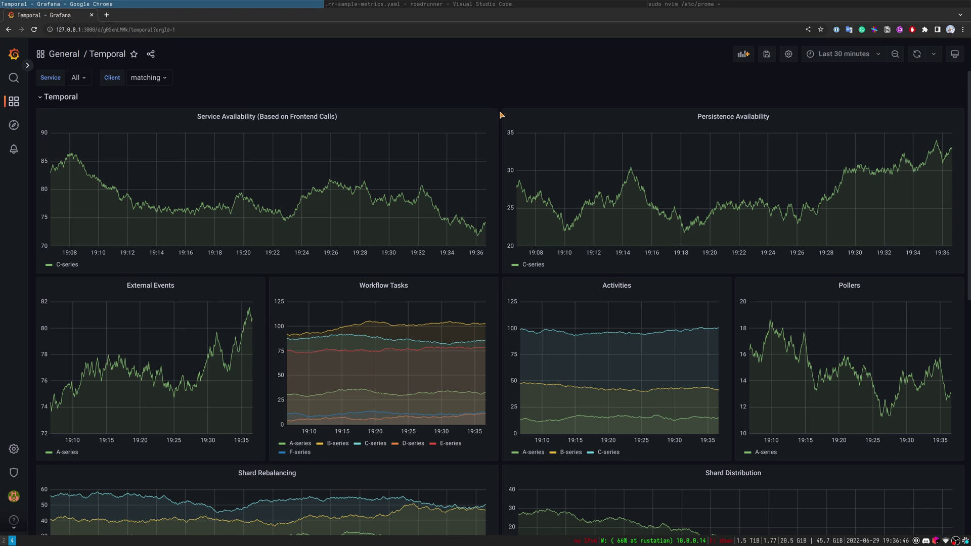
scroll(501, 115, down, 7)
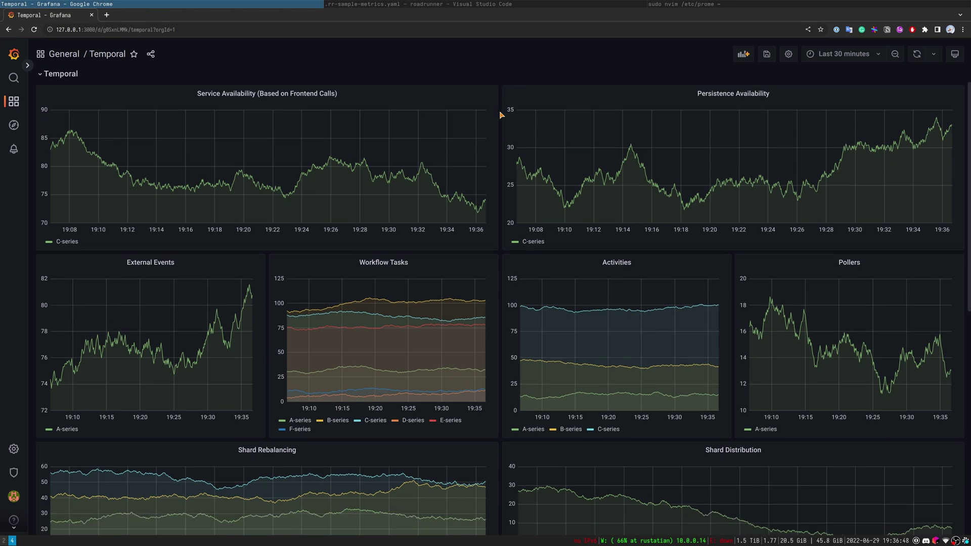
scroll(501, 115, down, 2)
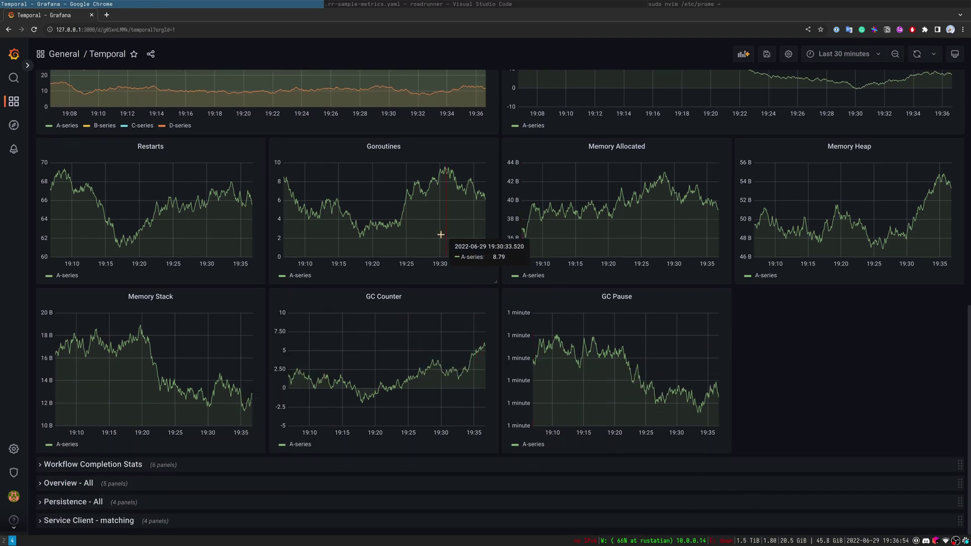
click(524, 4)
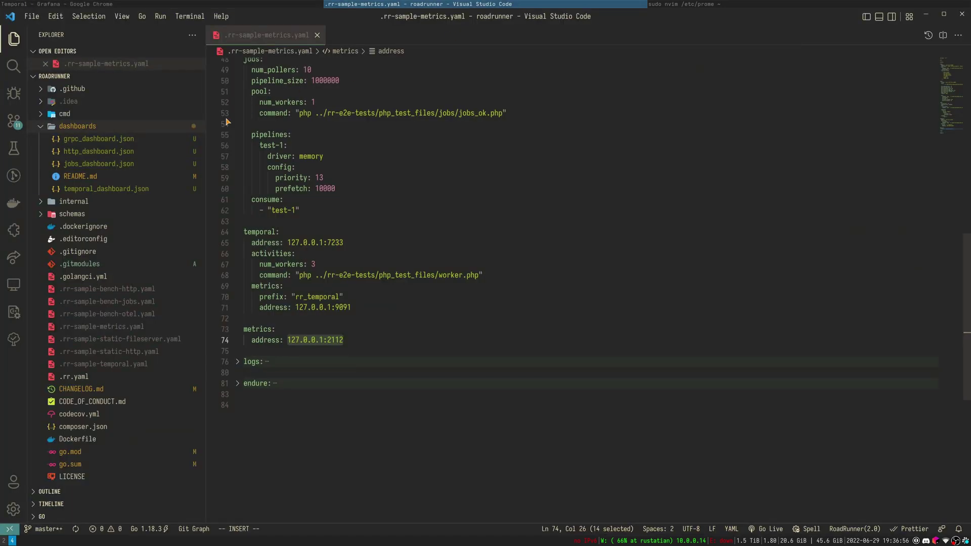